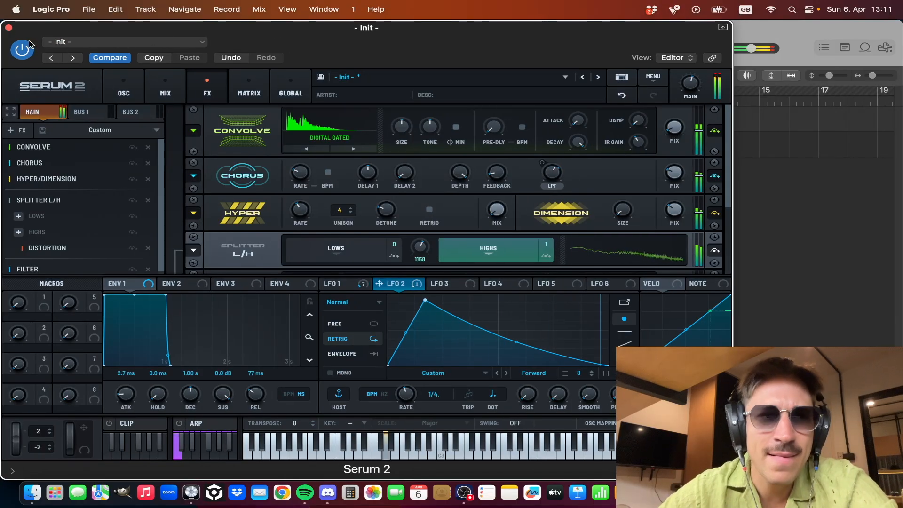
Stop playback and solo the synth track in the project window, reopening its Serum 2 instrument
click(8, 28)
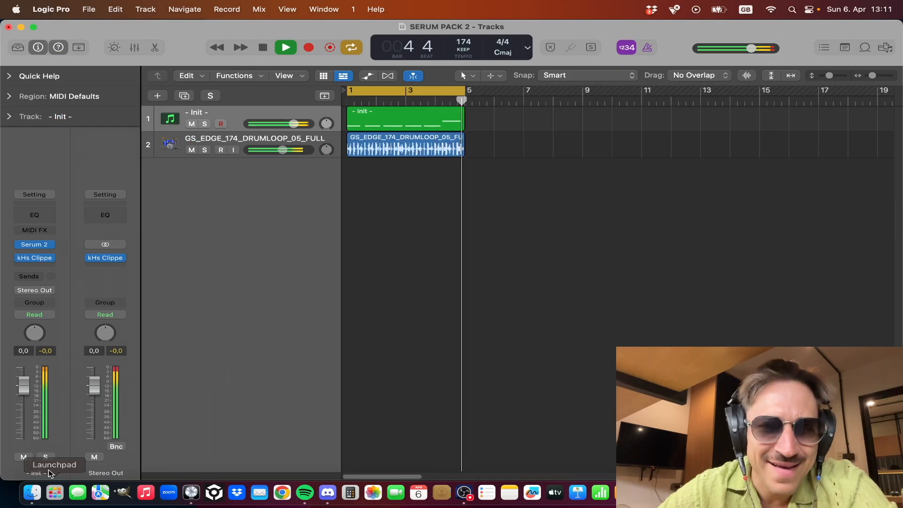
key(space)
click(45, 457)
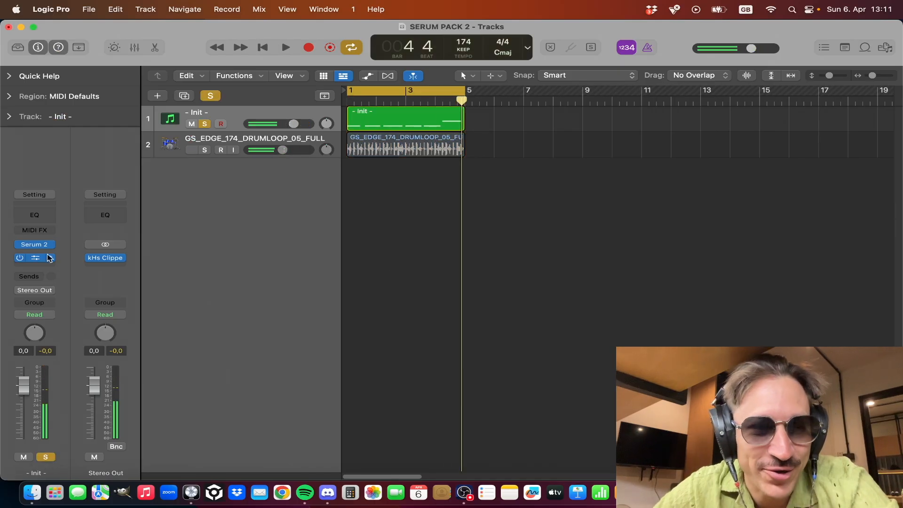
click(34, 244)
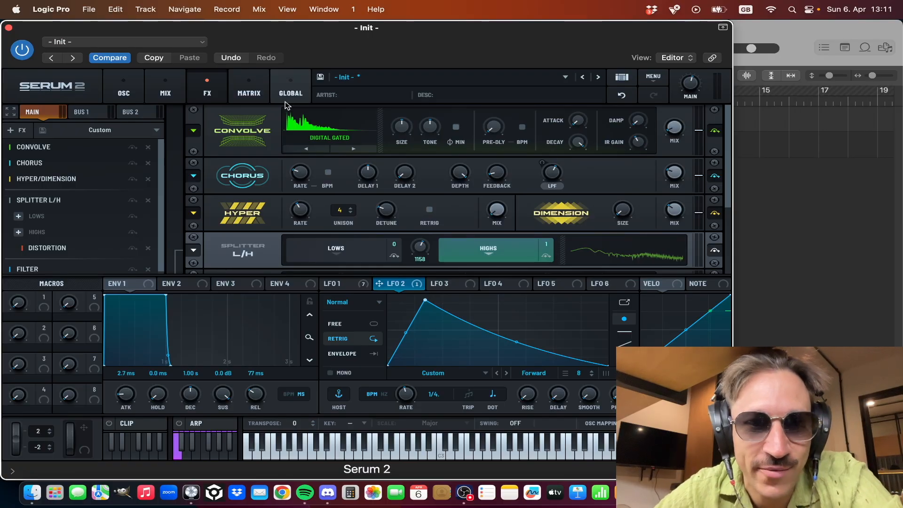
Bypass the Splitter L/H, Filter, Hyper/Dimension, Chorus and Convolve effects in Serum's main effects rack
click(149, 97)
click(126, 91)
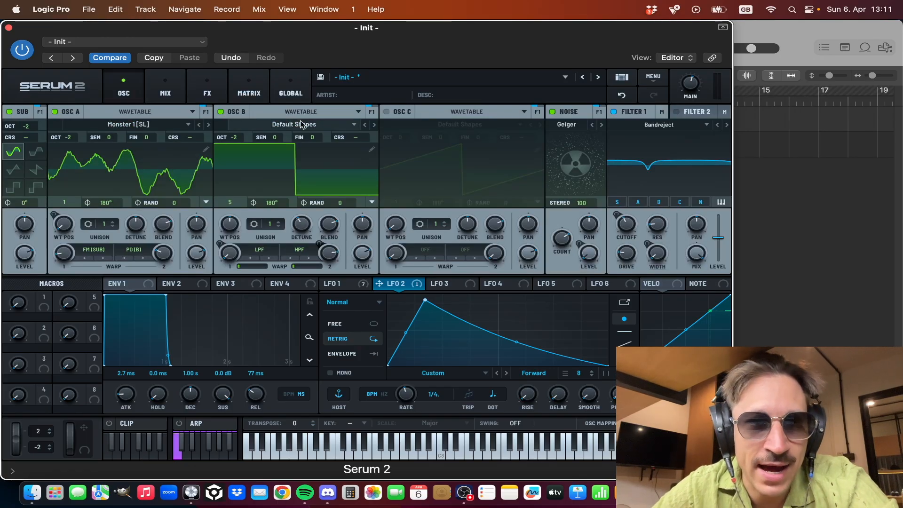
click(207, 89)
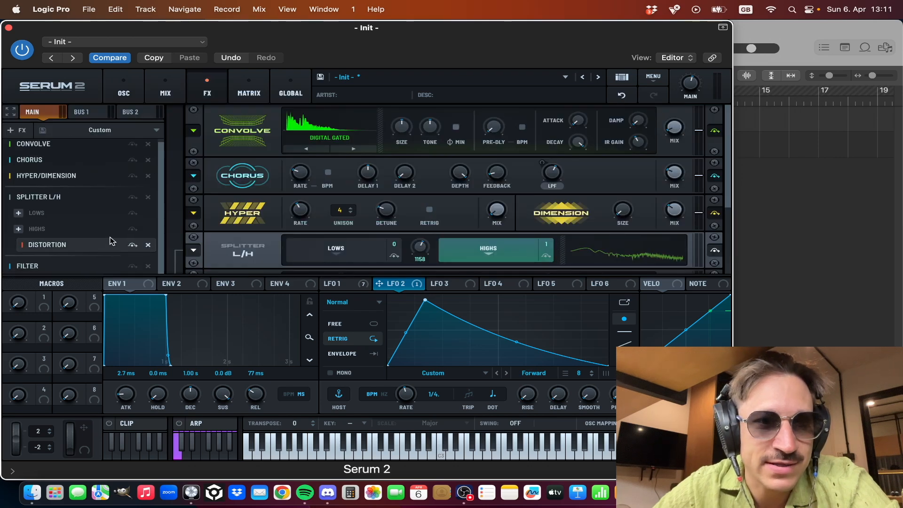
scroll(130, 263, down, 1)
scroll(133, 207, up, 1)
click(133, 199)
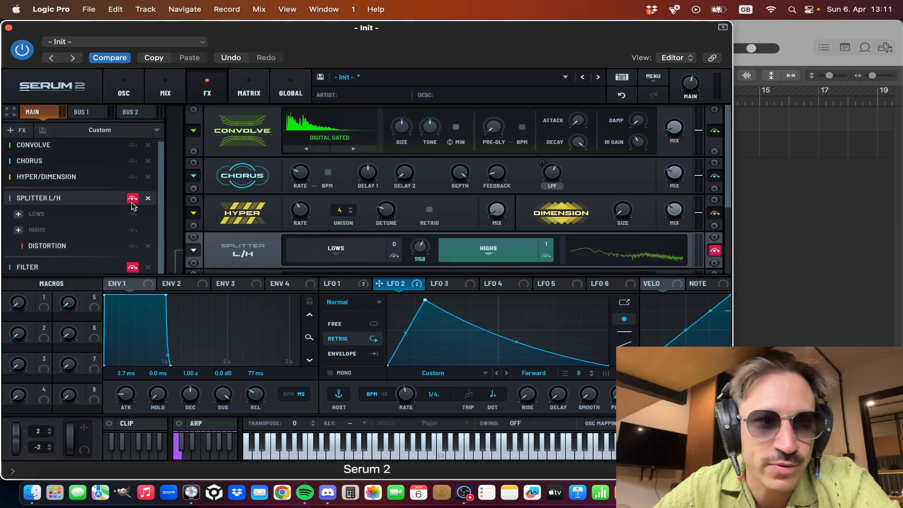
click(133, 178)
click(133, 163)
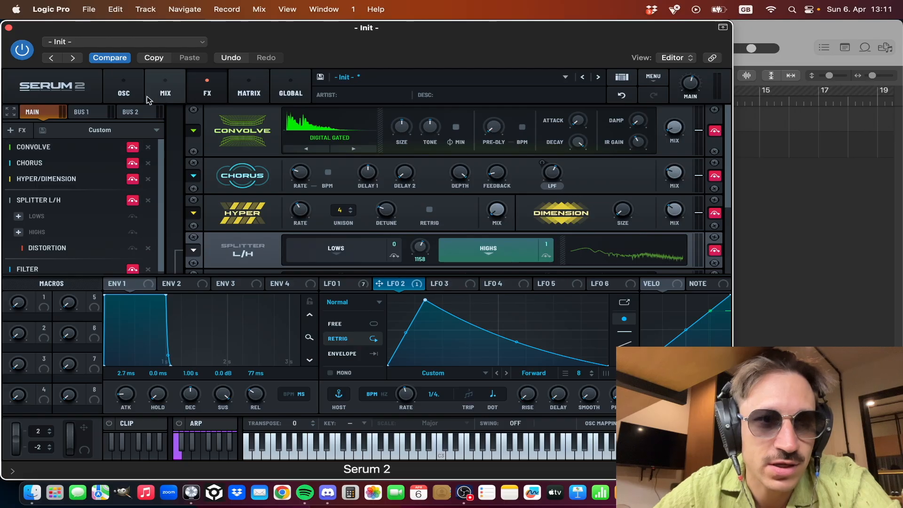
Switch off Filter 1, the noise, oscillator B and the sub so only oscillator A remains active
click(126, 92)
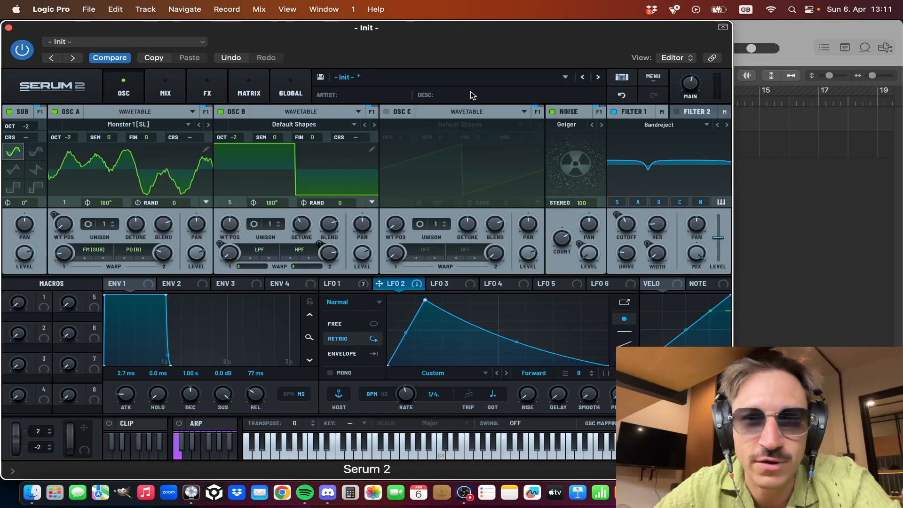
click(614, 111)
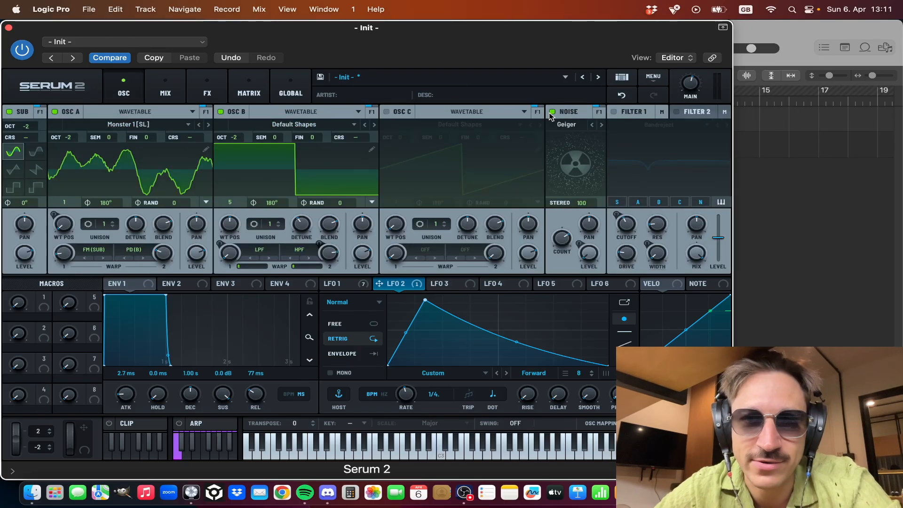
click(552, 112)
click(220, 112)
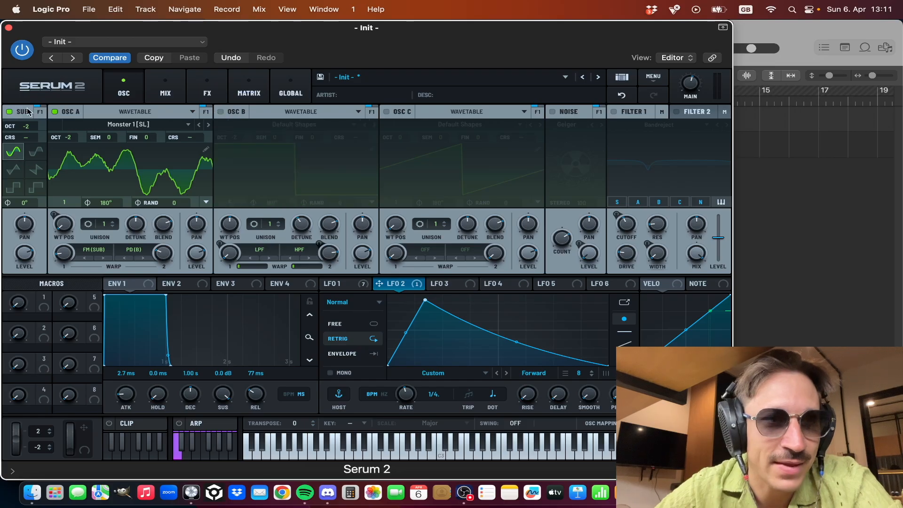
click(10, 112)
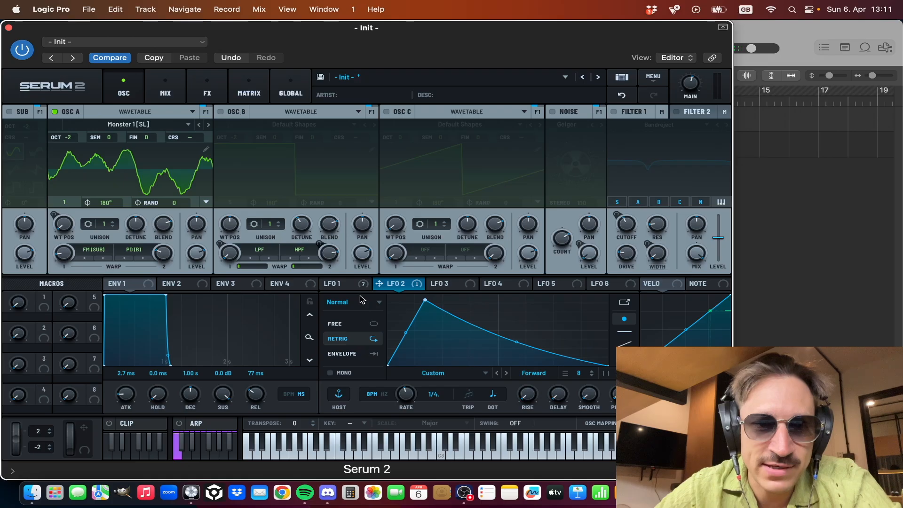
Show LFO 1 and shrink the plugin window to check the voicing settings, restoring its larger size
click(341, 284)
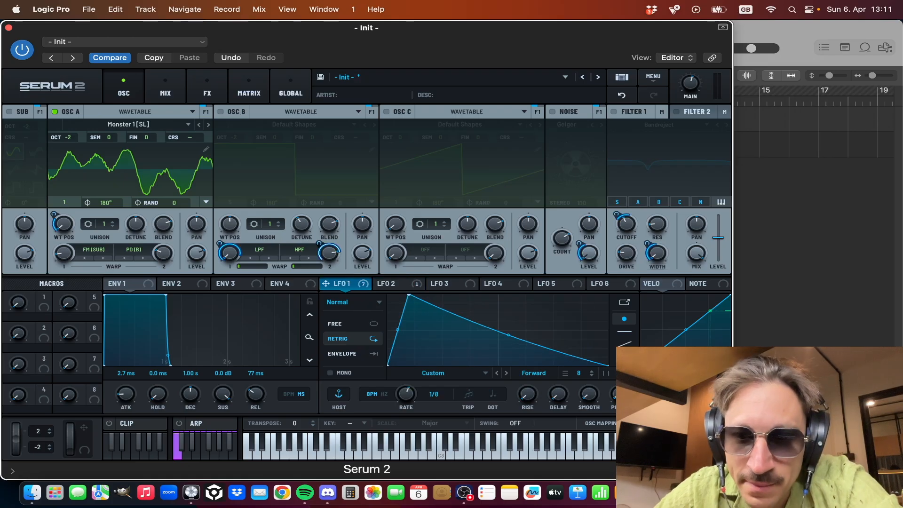
drag(732, 478, 572, 390)
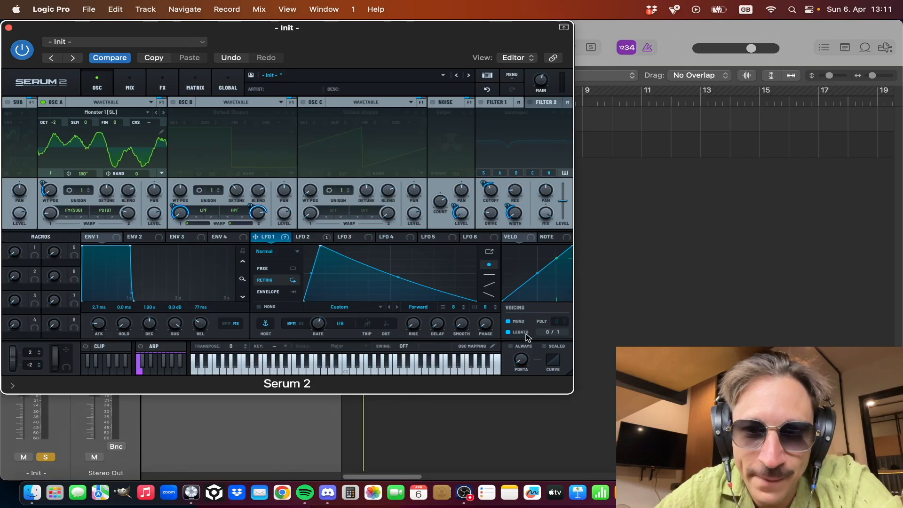
drag(568, 375, 561, 370)
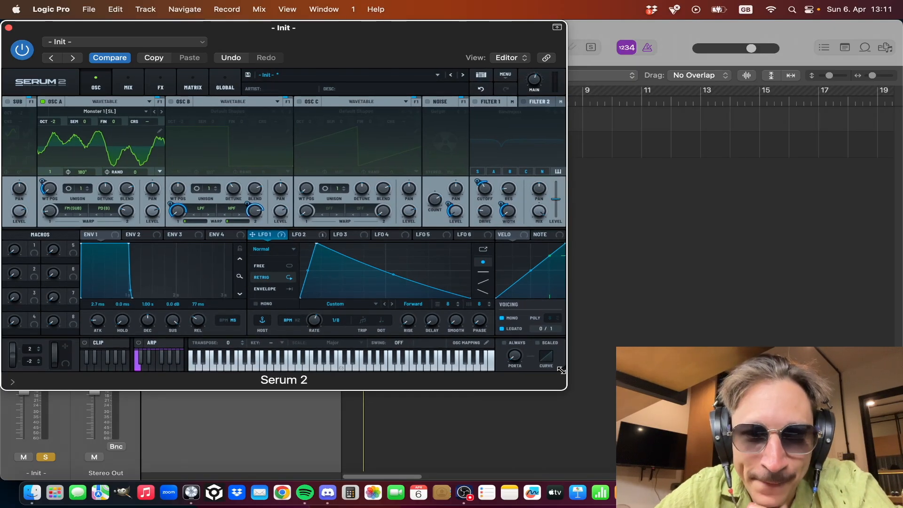
drag(561, 370, 727, 476)
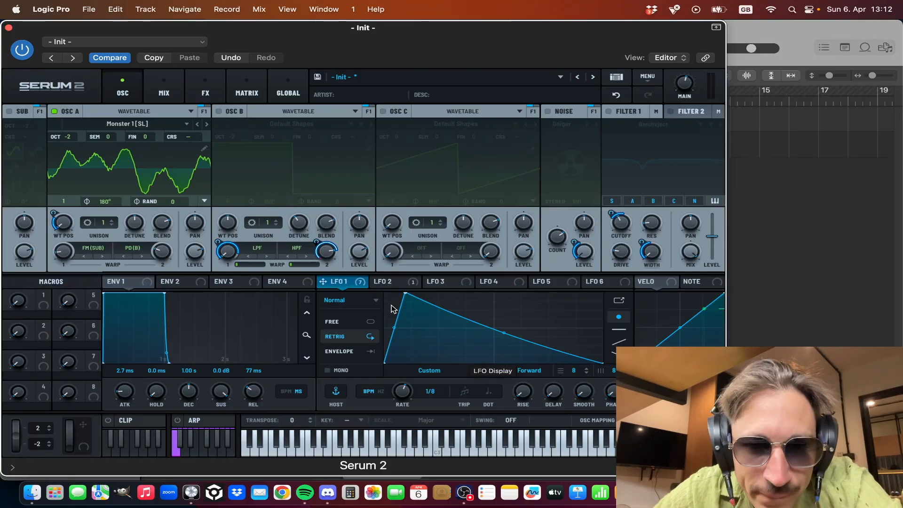
Choose the Spectral wavetable Monster 1 [SL] for oscillator A
mouse_move(337, 283)
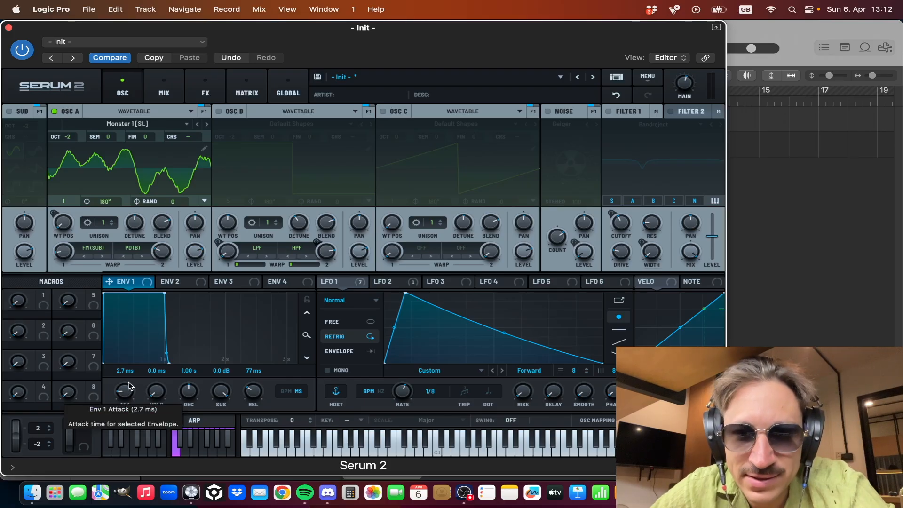
click(150, 123)
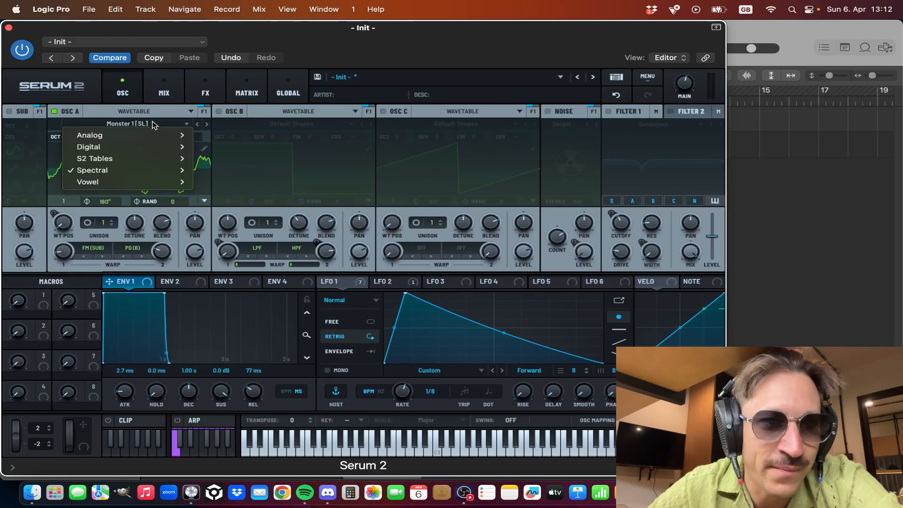
mouse_move(162, 170)
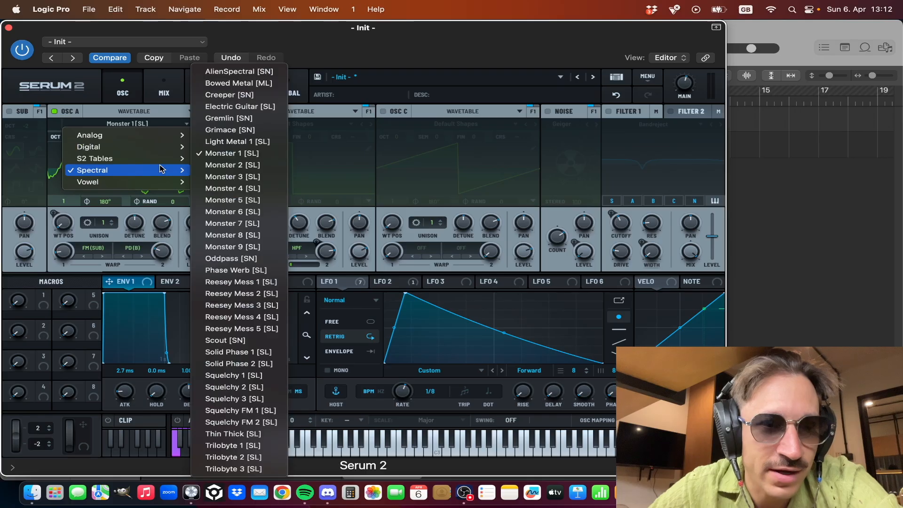
click(238, 158)
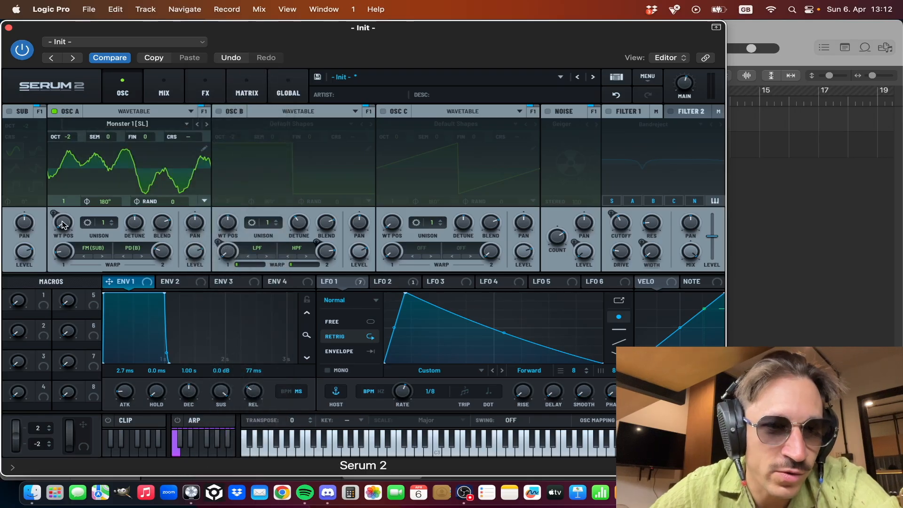
Examine oscillator A's wavetable position and its modulation by LFO 1
mouse_move(63, 222)
mouse_move(64, 231)
mouse_down()
mouse_move(64, 220)
mouse_move(65, 232)
mouse_up()
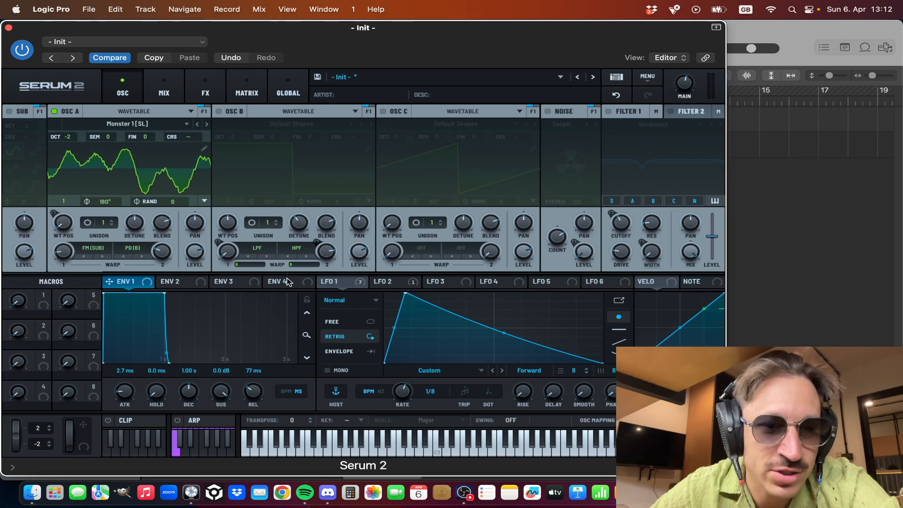
click(345, 283)
mouse_move(57, 214)
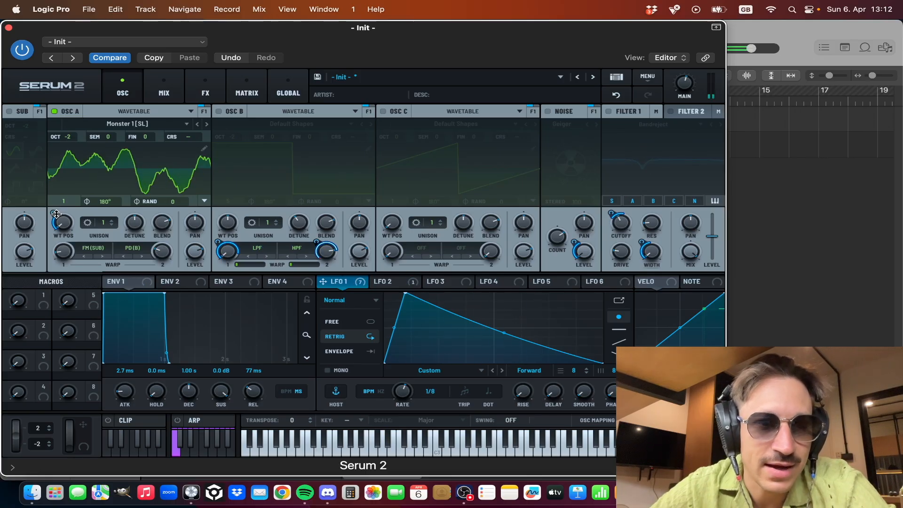
drag(56, 214, 62, 219)
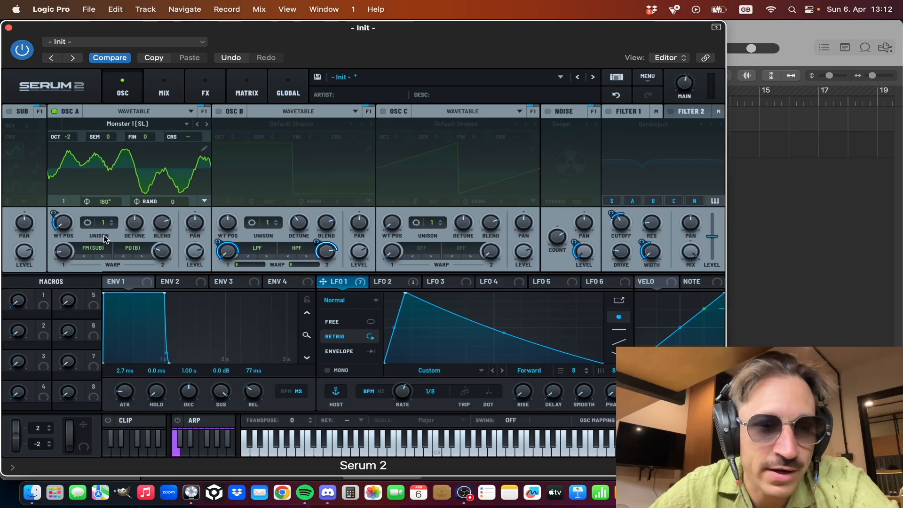
Turn the sub oscillator back on and try out oscillator A's FM (Sub) warp amount
click(9, 111)
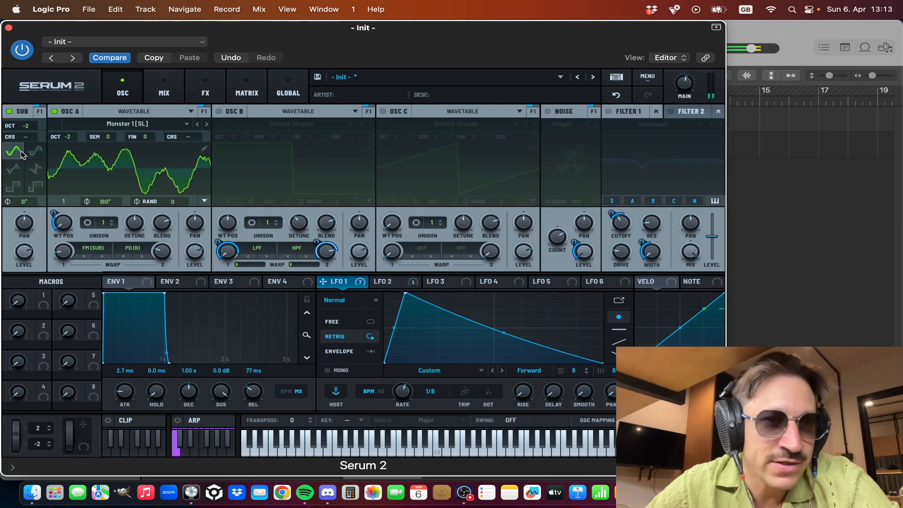
mouse_move(68, 256)
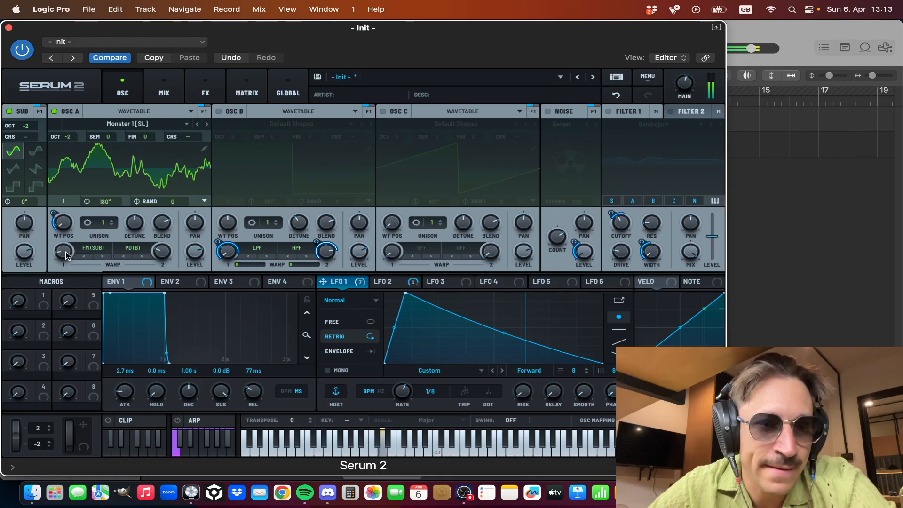
mouse_move(67, 255)
mouse_down()
mouse_move(66, 282)
mouse_move(67, 258)
mouse_up()
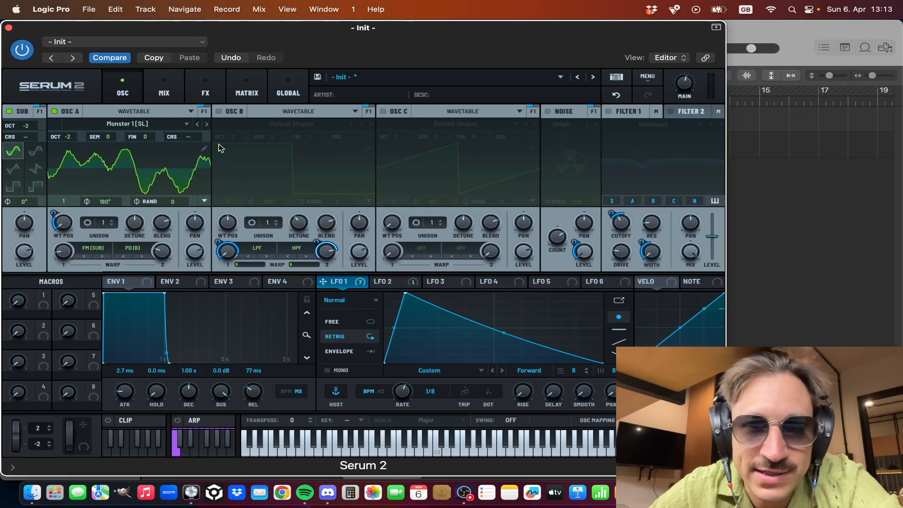
Turn oscillator B back on and compare oscillator A's second warp switched off against PD (B) at 26%
click(219, 112)
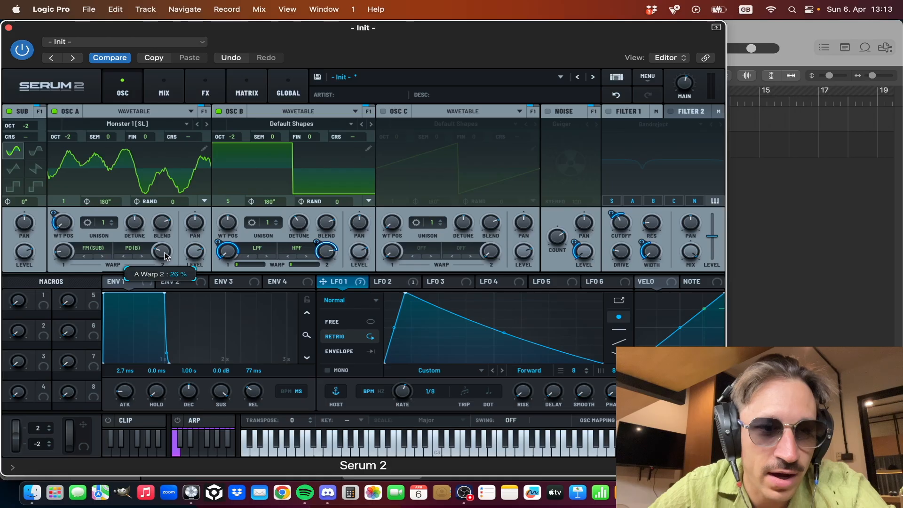
mouse_move(165, 252)
mouse_down()
mouse_move(164, 279)
mouse_move(165, 254)
mouse_up()
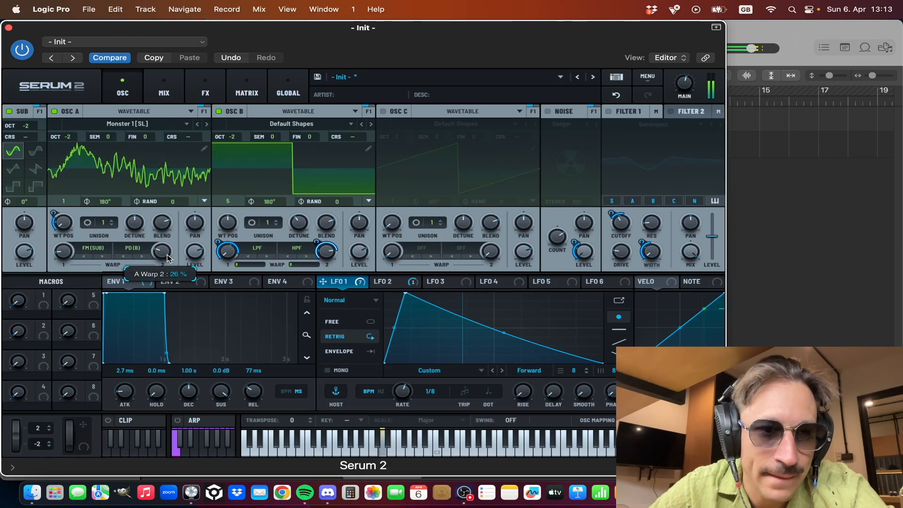
click(141, 248)
click(136, 259)
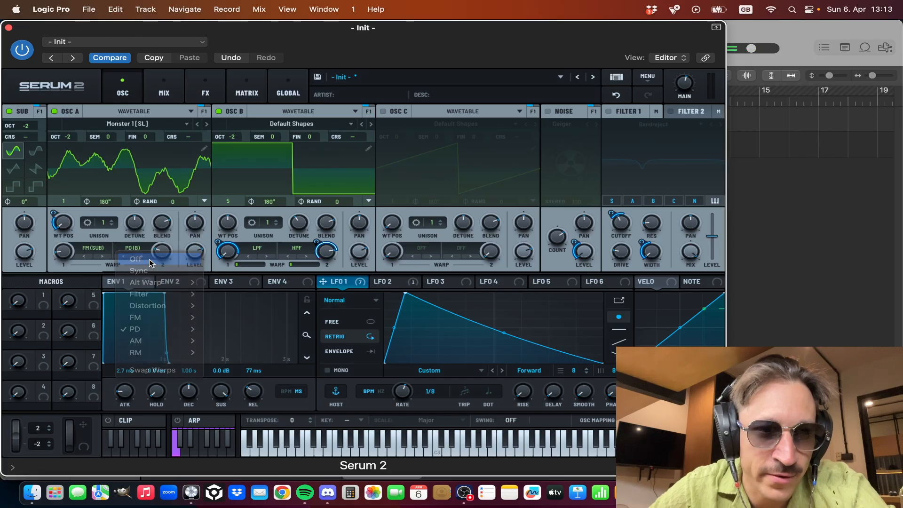
click(136, 250)
mouse_move(137, 329)
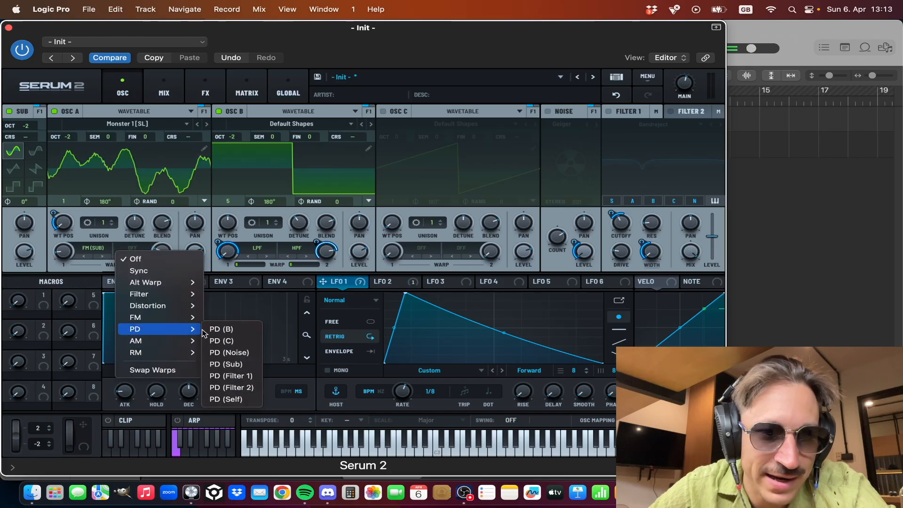
click(222, 324)
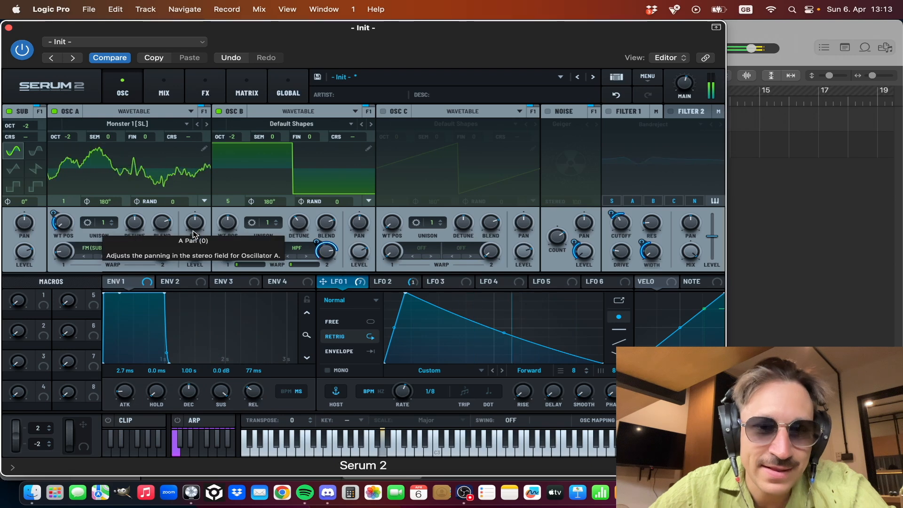
Turn the Geiger noise oscillator back on and check the LFO 1 modulation on its level
click(549, 111)
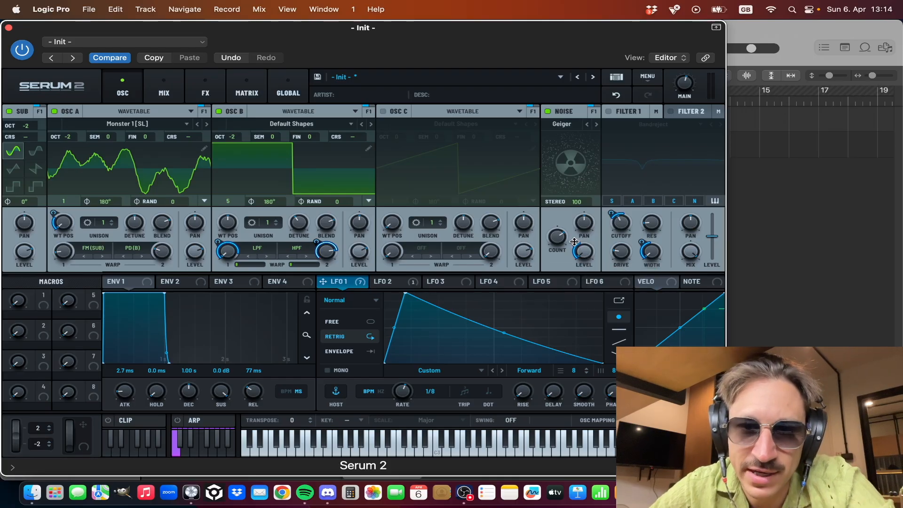
mouse_move(574, 242)
mouse_down()
mouse_move(579, 229)
mouse_move(573, 241)
mouse_up()
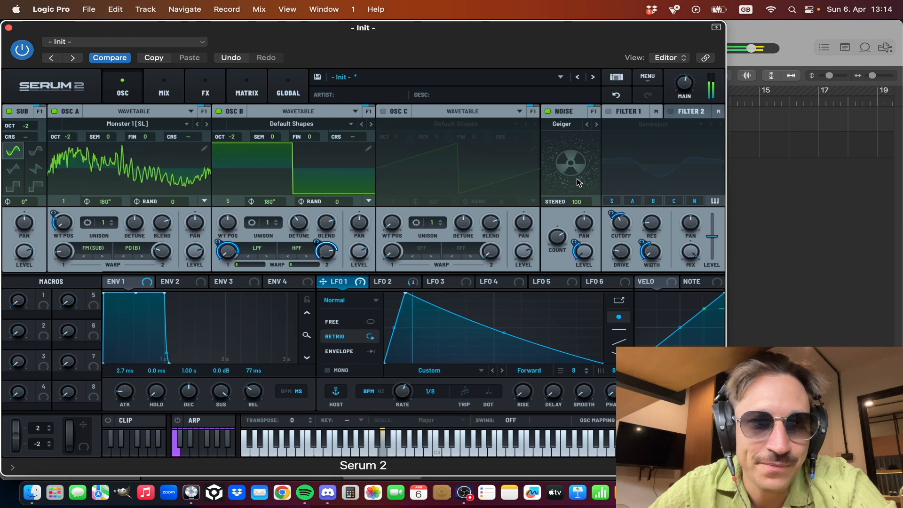
Turn the Bandreject Filter 1 back on and check the LFO 1 modulation on its cutoff
click(609, 113)
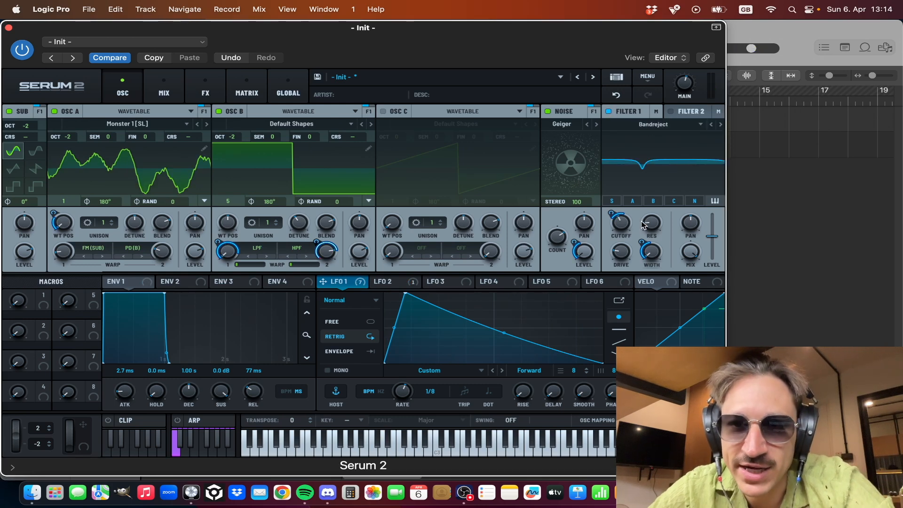
mouse_move(625, 227)
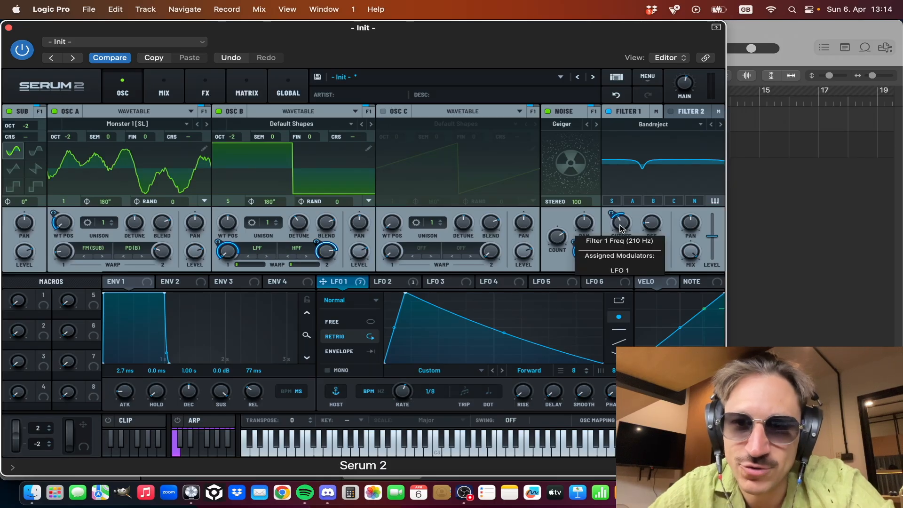
click(611, 216)
click(611, 215)
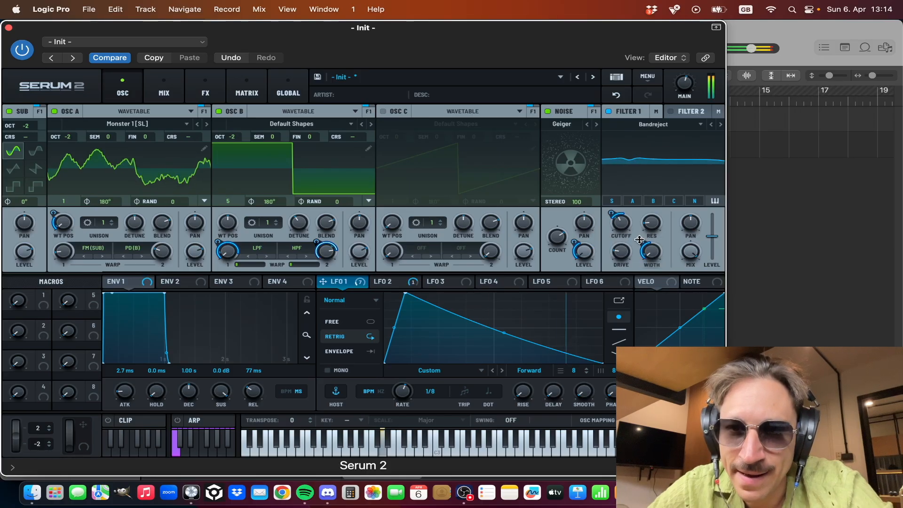
Check the LFO 1 modulation amounts on Filter 1's width and cutoff
mouse_move(640, 240)
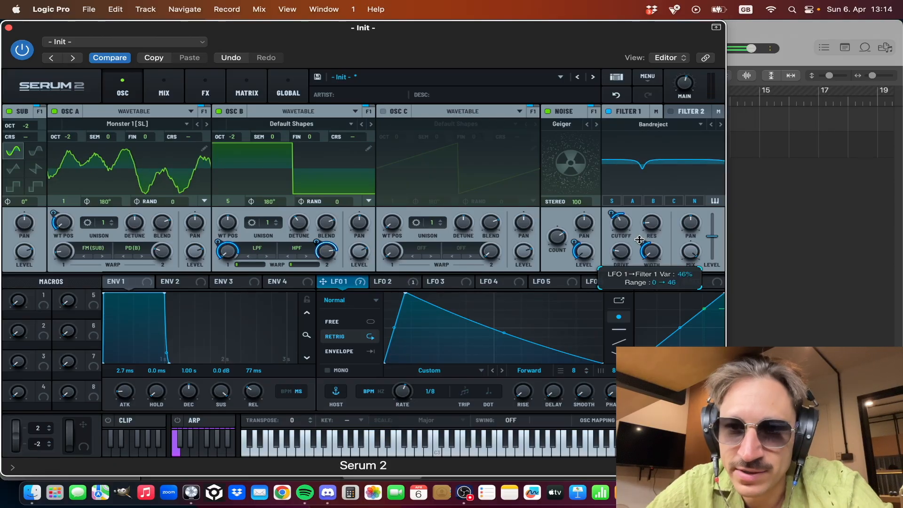
drag(637, 255, 643, 236)
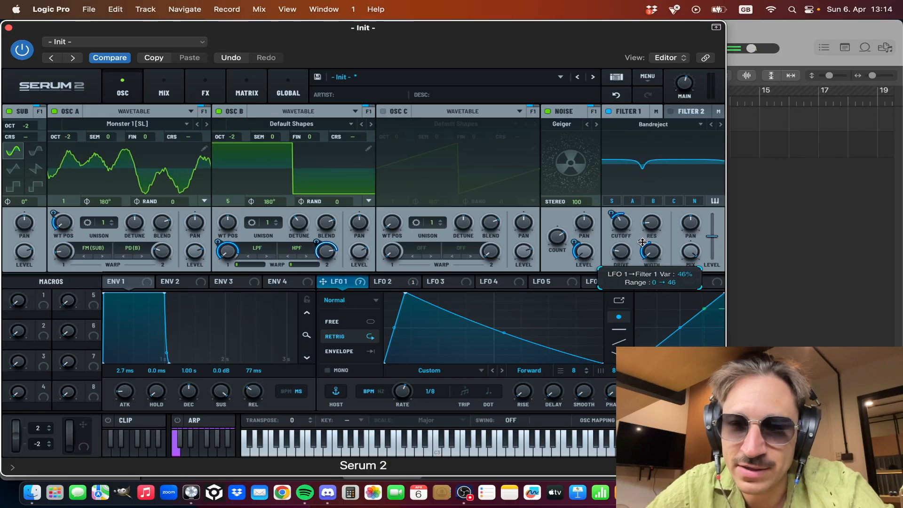
mouse_move(643, 244)
mouse_down()
mouse_move(648, 272)
mouse_move(649, 248)
mouse_up()
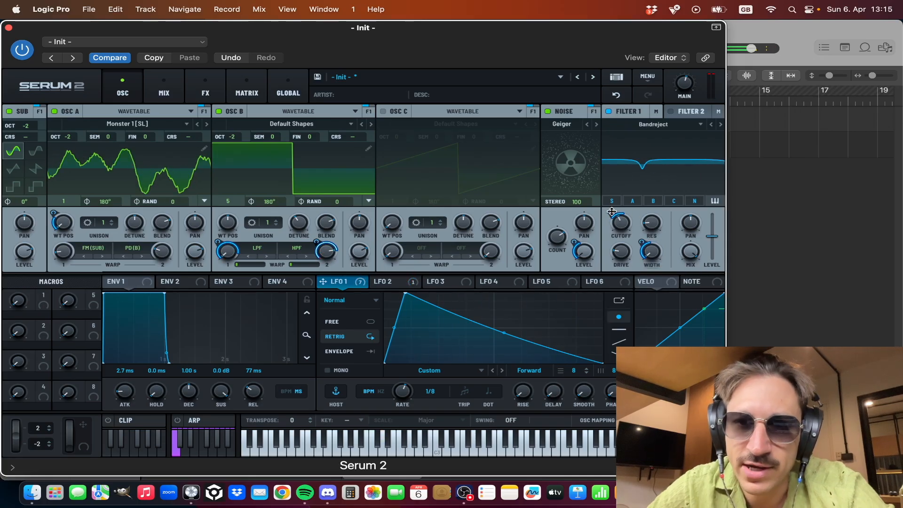
mouse_move(612, 212)
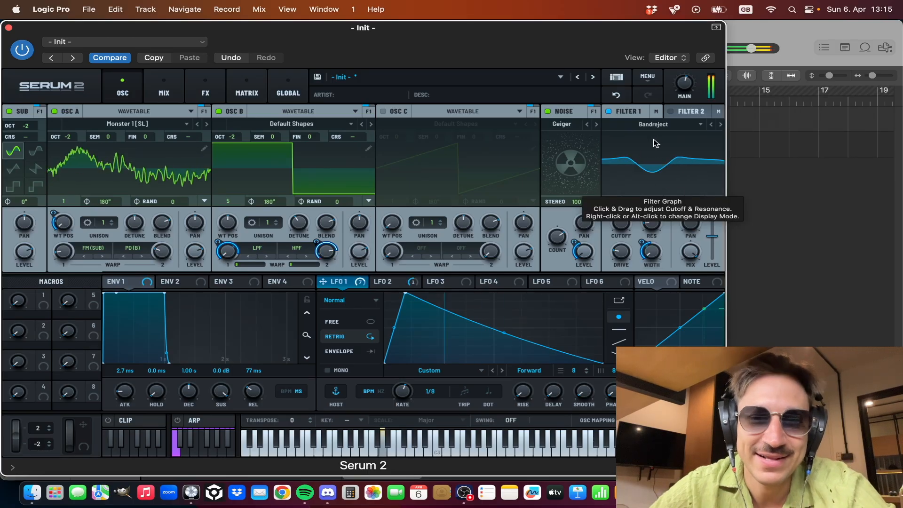
Turn the Convolve effect back on in the main effects chain and try out its mix amount
click(164, 89)
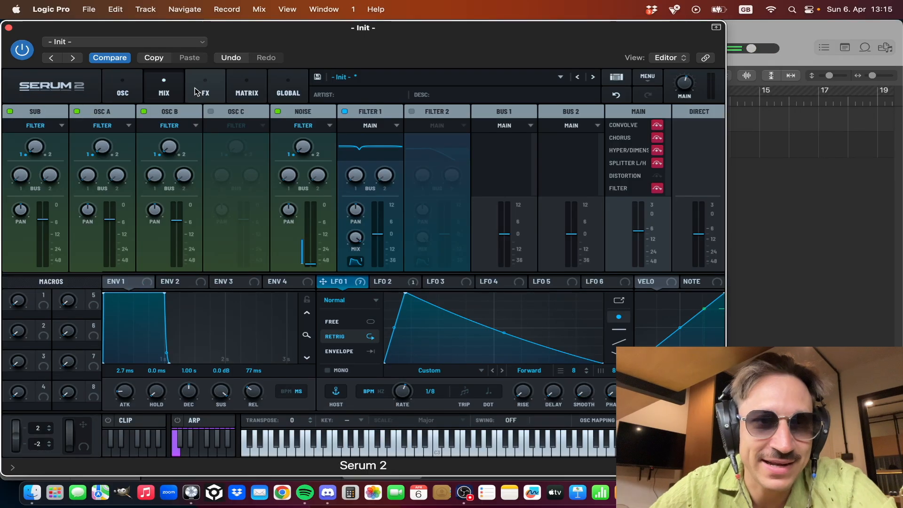
click(205, 89)
scroll(95, 190, down, 1)
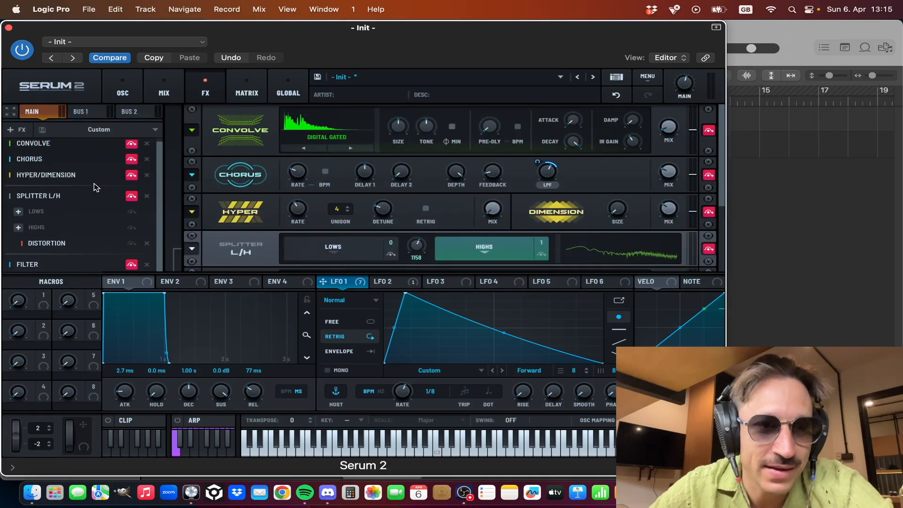
scroll(92, 181, up, 1)
click(131, 147)
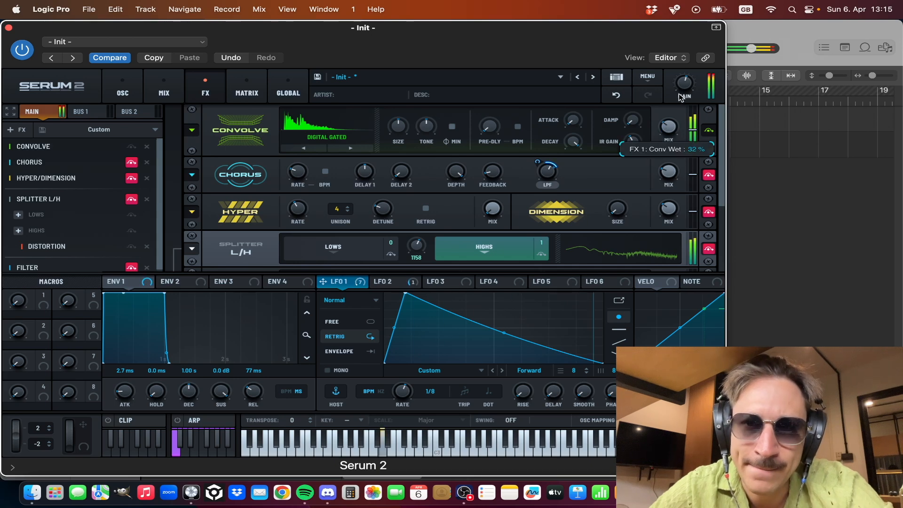
drag(678, 113, 678, 123)
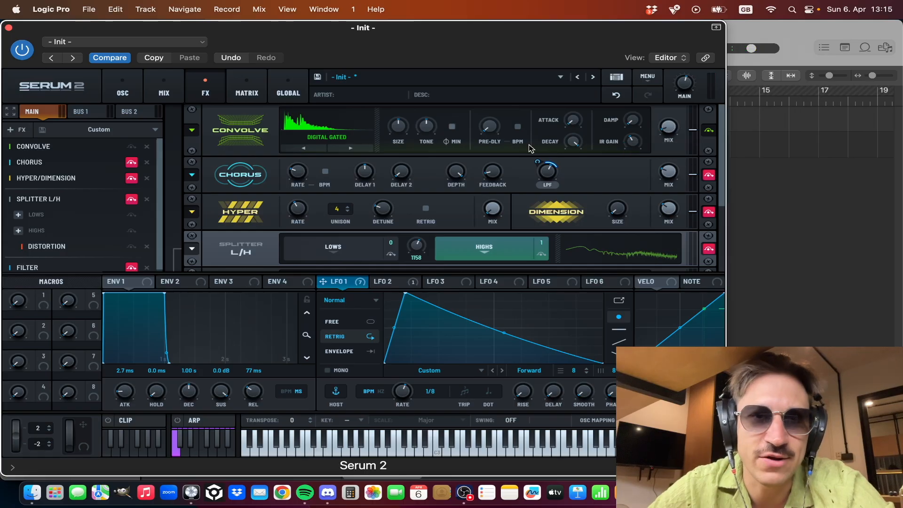
Turn the Chorus effect back on, check the LFO modulation on its LPF and try out its mix amount
click(131, 163)
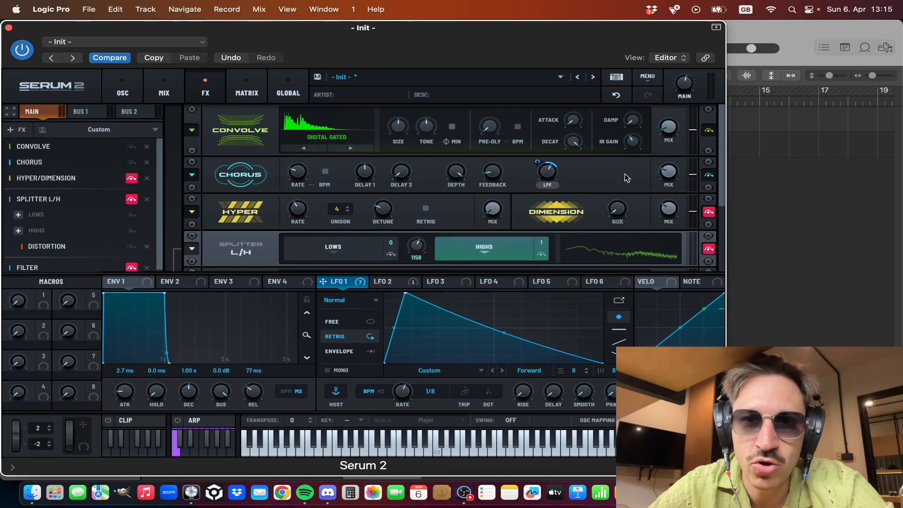
mouse_move(677, 173)
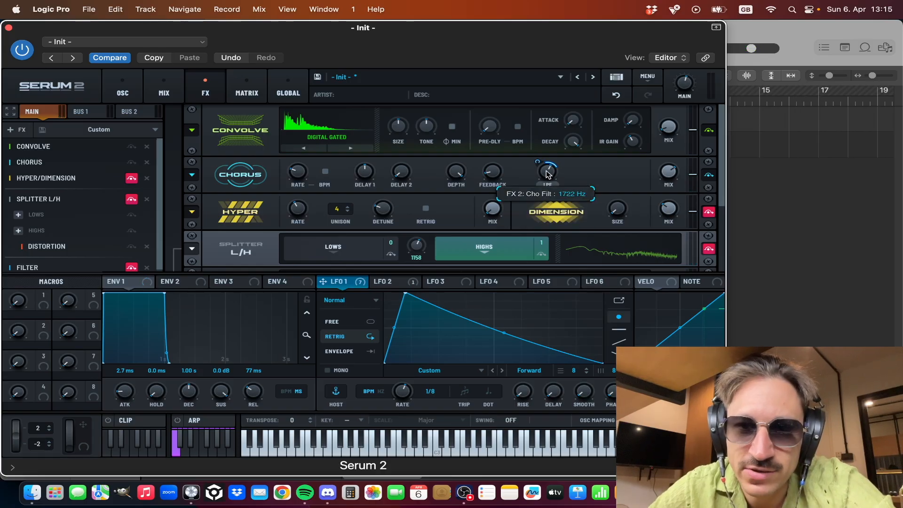
mouse_move(541, 162)
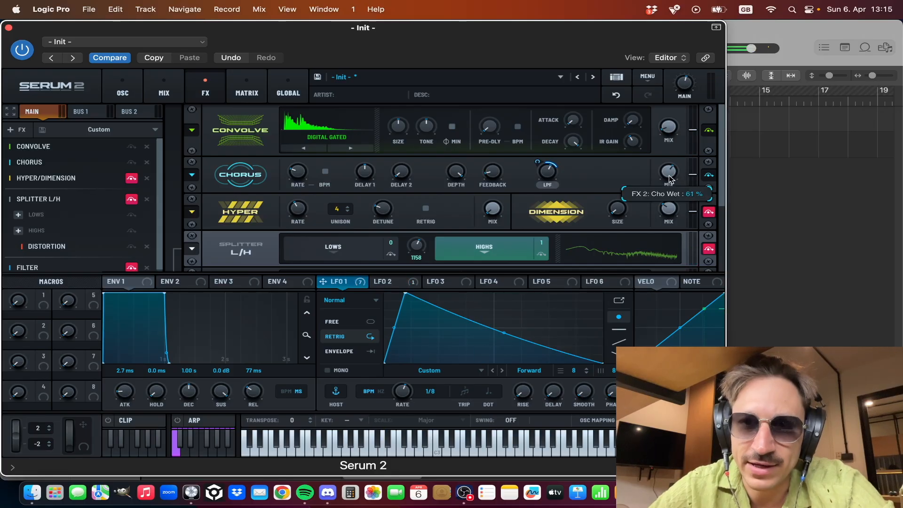
drag(659, 204, 654, 208)
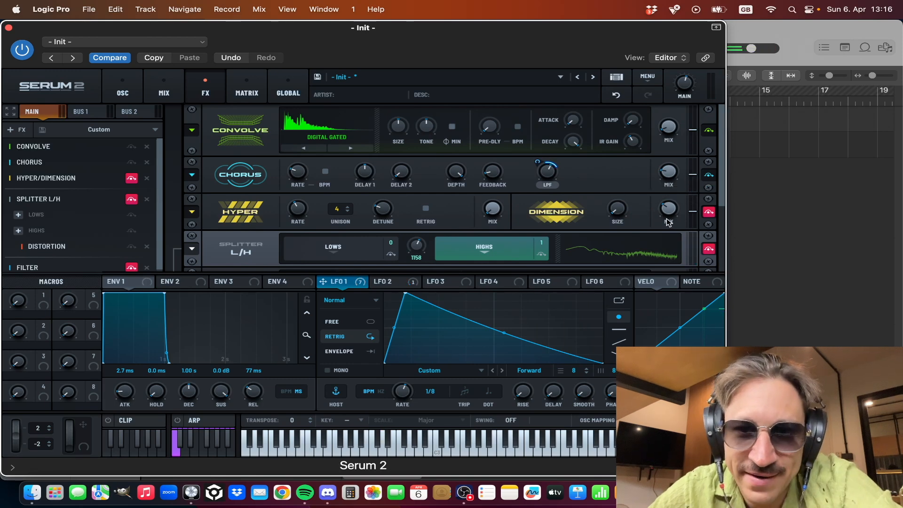
Turn the Hyper/Dimension effect back on and try out the Dimension mix amount
click(131, 178)
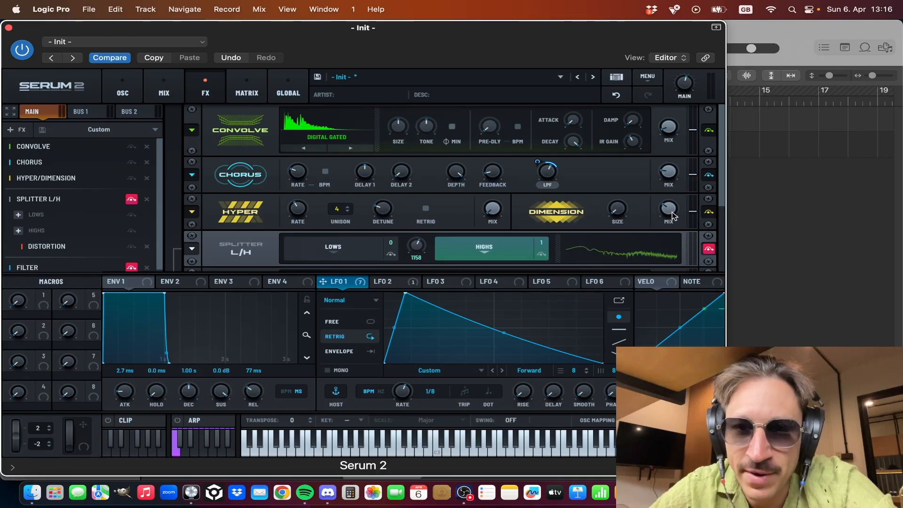
mouse_move(672, 216)
drag(672, 216, 651, 189)
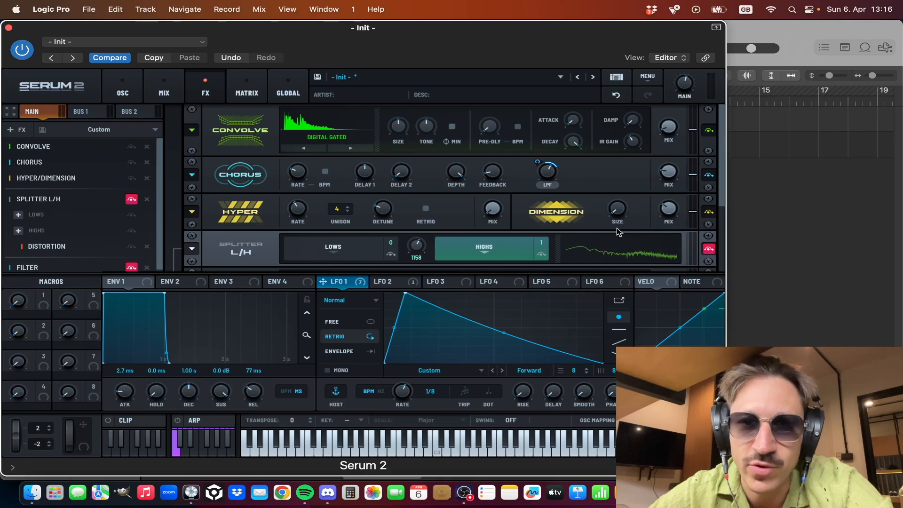
Turn the Splitter L/H back on, try out the drive of the Diode 2 distortion on its highs, and compare the splitter off and on
scroll(585, 216, down, 1)
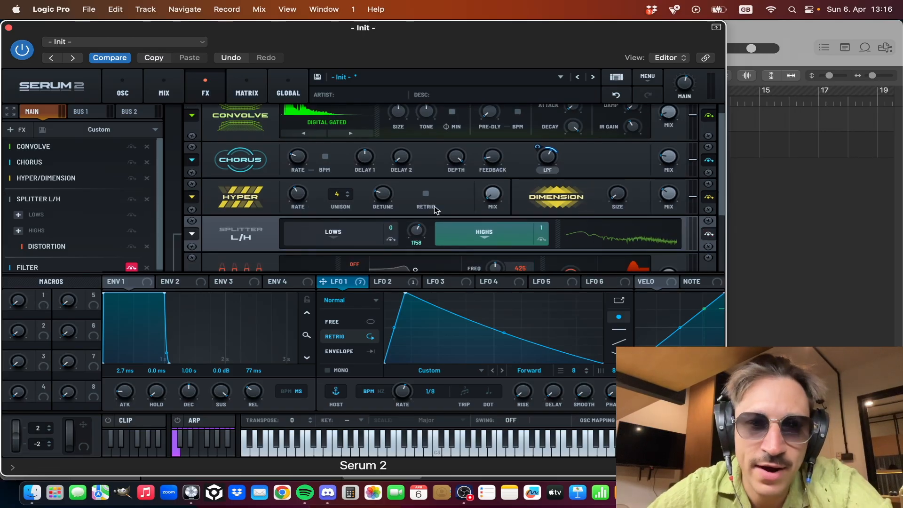
scroll(543, 213, down, 2)
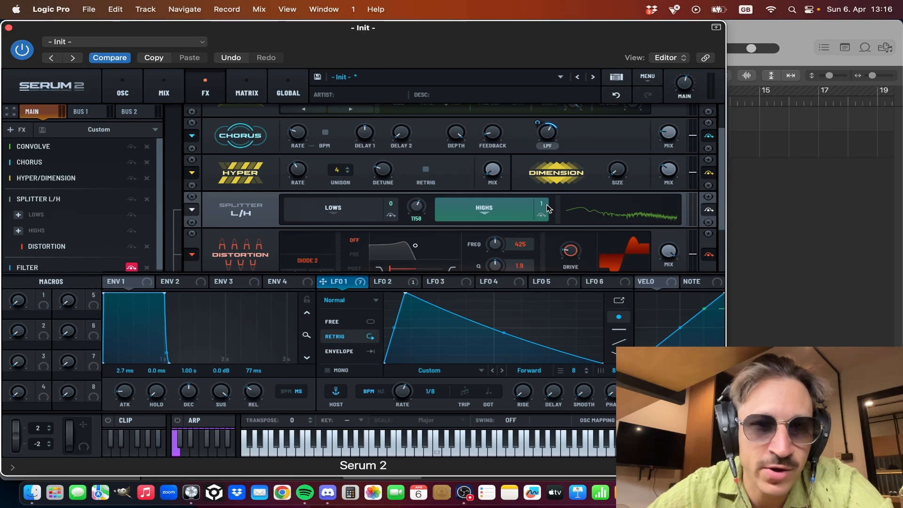
scroll(586, 196, down, 1)
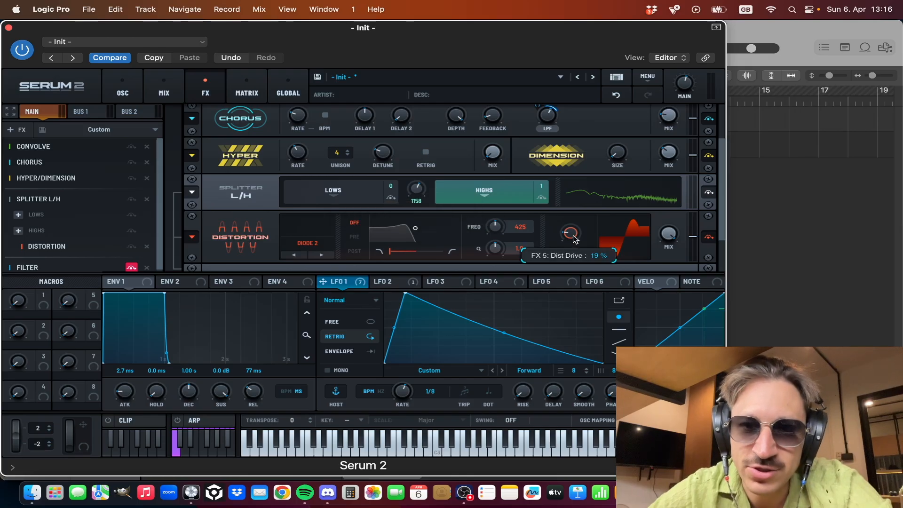
mouse_move(573, 239)
mouse_down()
mouse_move(566, 256)
mouse_move(563, 234)
mouse_up()
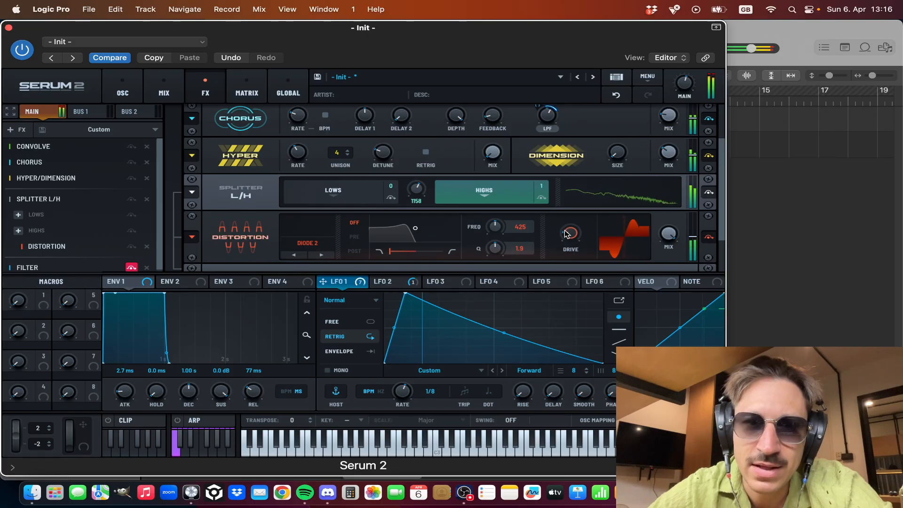
click(132, 200)
click(131, 200)
Turn the Peak 12 Filter effect back on and check the LFO 2 modulation on its cutoff, comparing the LFO 1 and LFO 2 shapes
scroll(81, 225, down, 1)
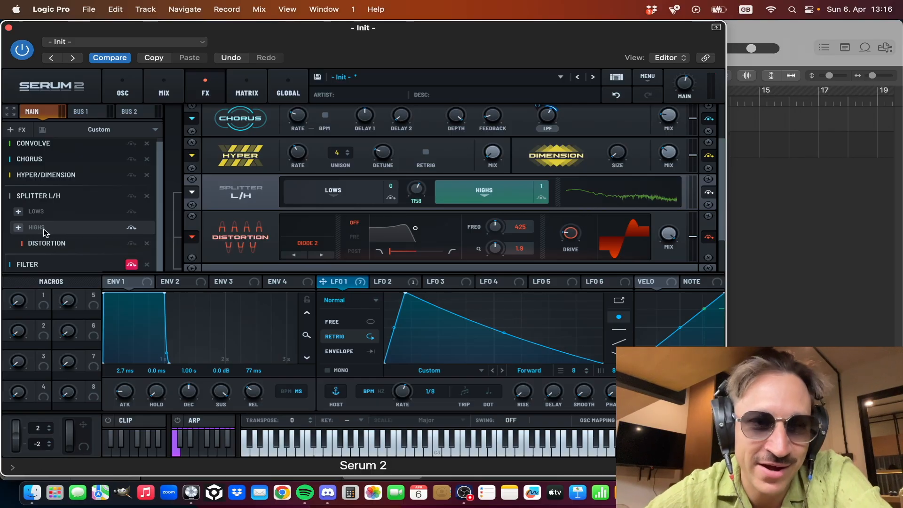
scroll(212, 242, down, 3)
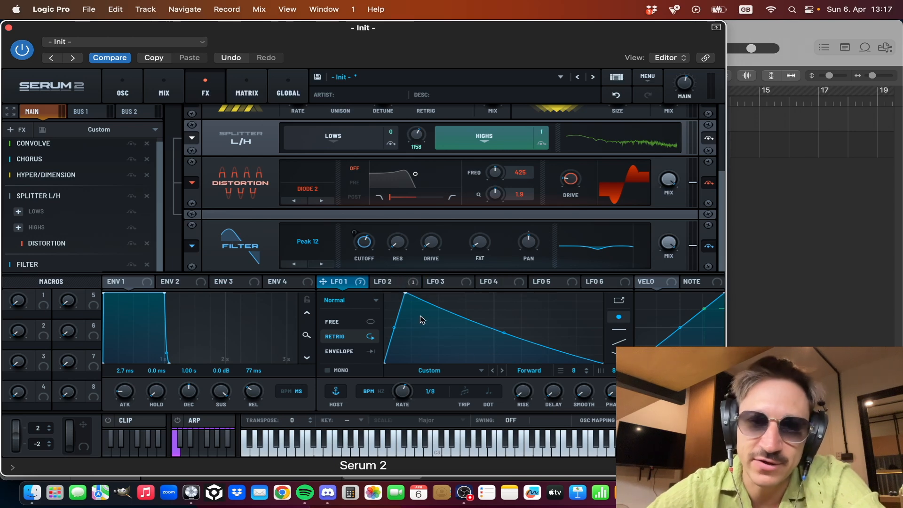
click(392, 281)
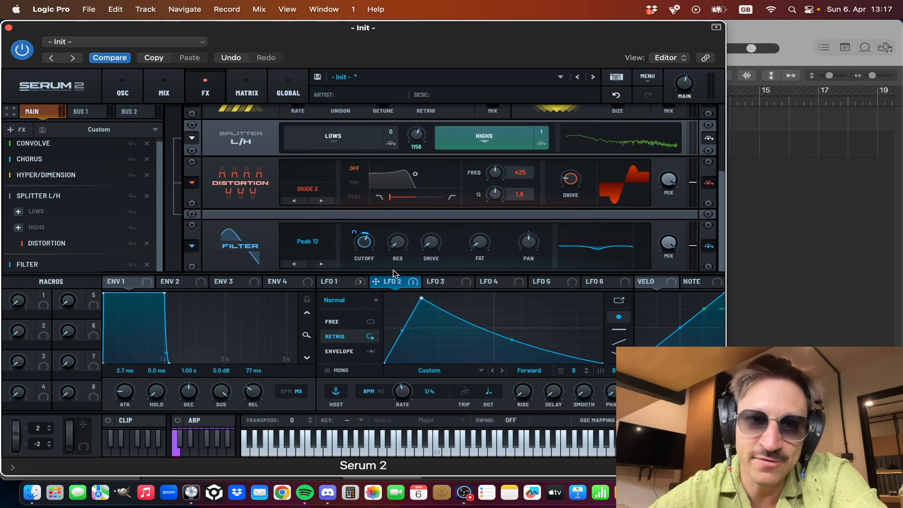
drag(376, 281, 353, 229)
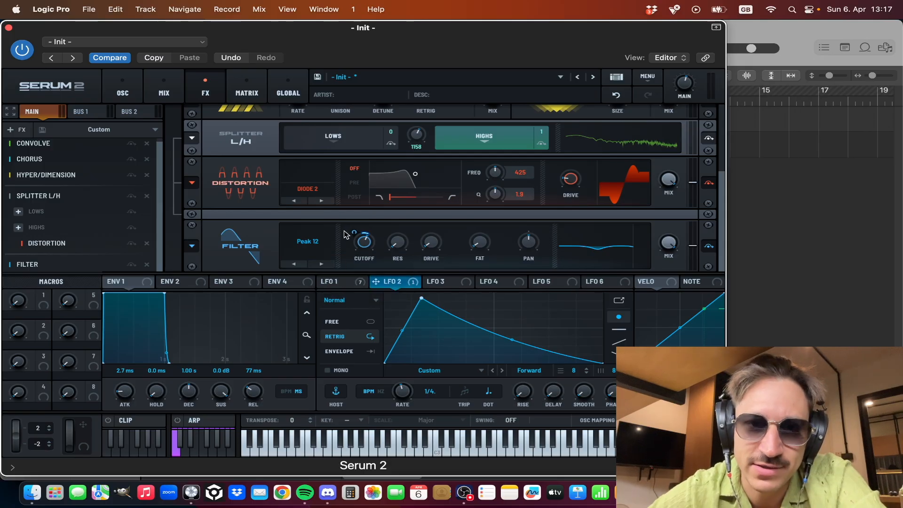
mouse_move(353, 230)
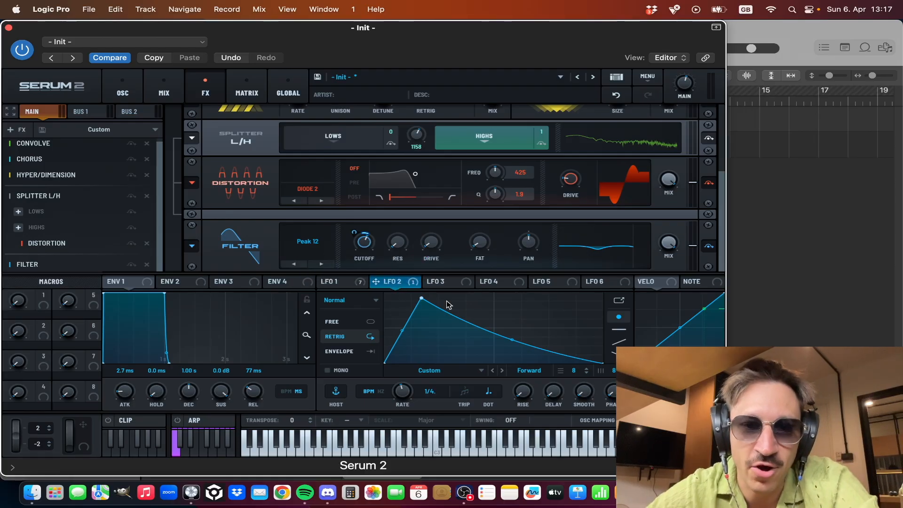
click(334, 282)
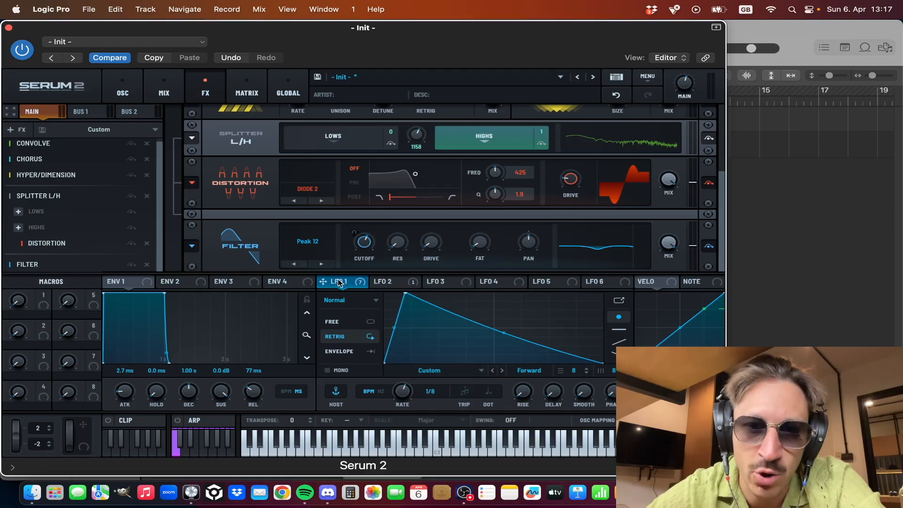
click(392, 281)
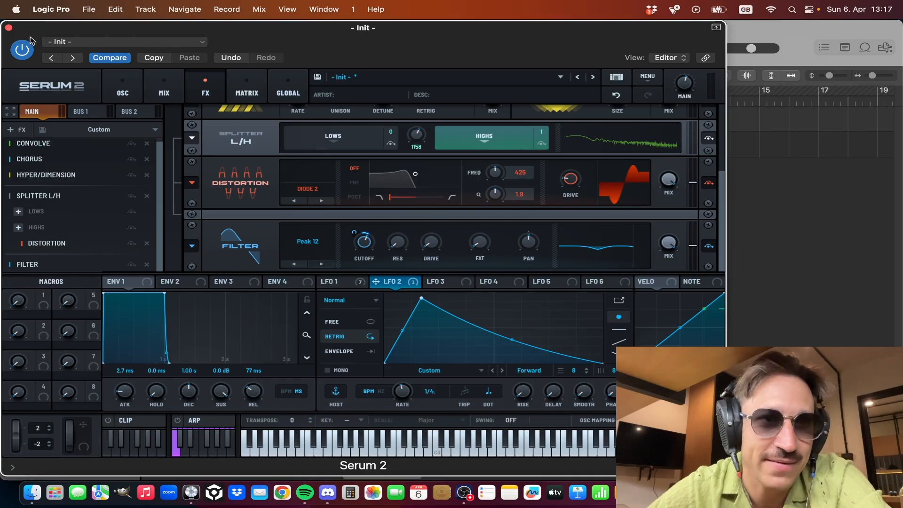
Close the synth window, unsolo the bass track and play it together with the drum loop
click(8, 28)
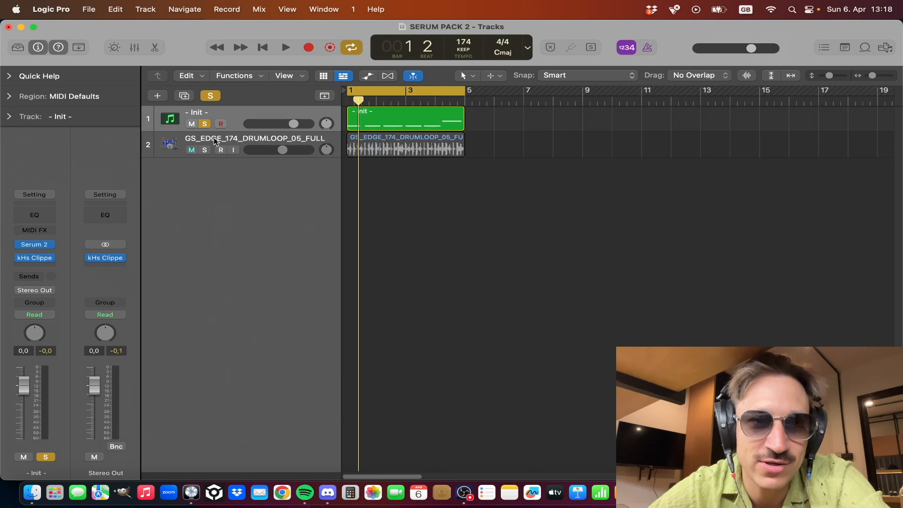
click(205, 124)
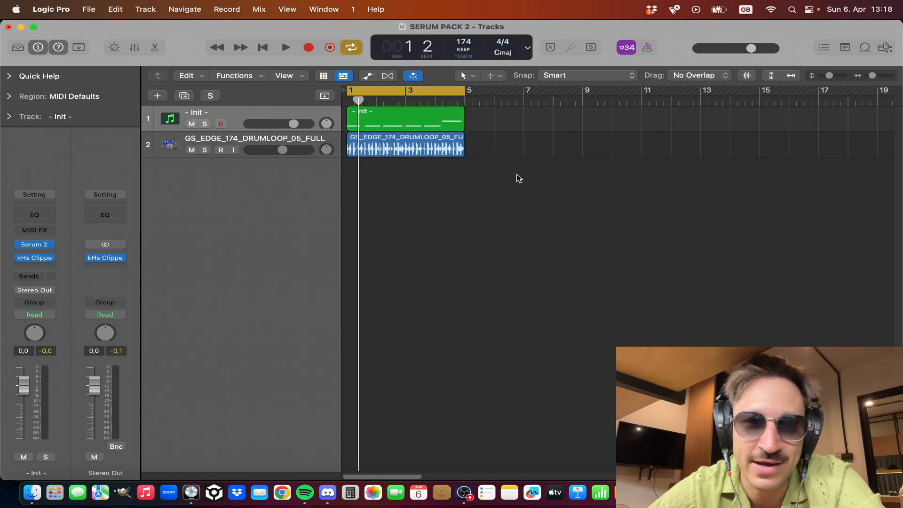
key(space)
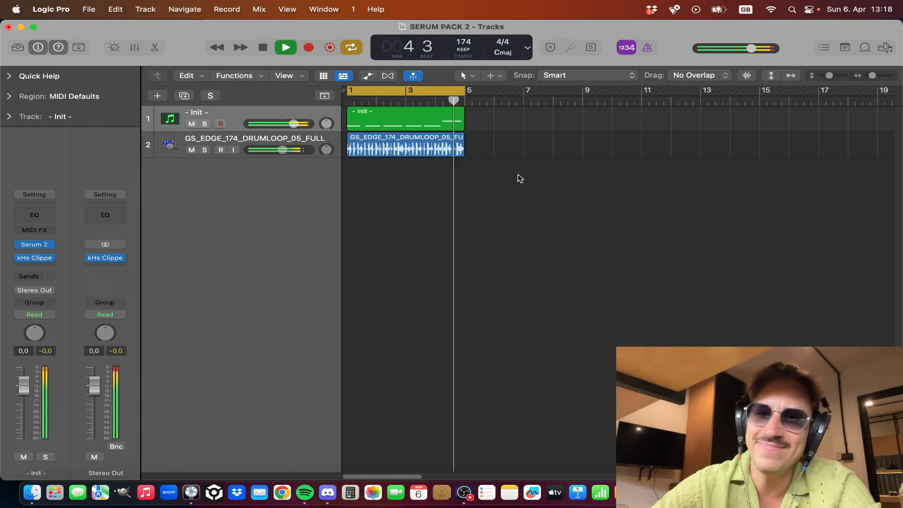
key(space)
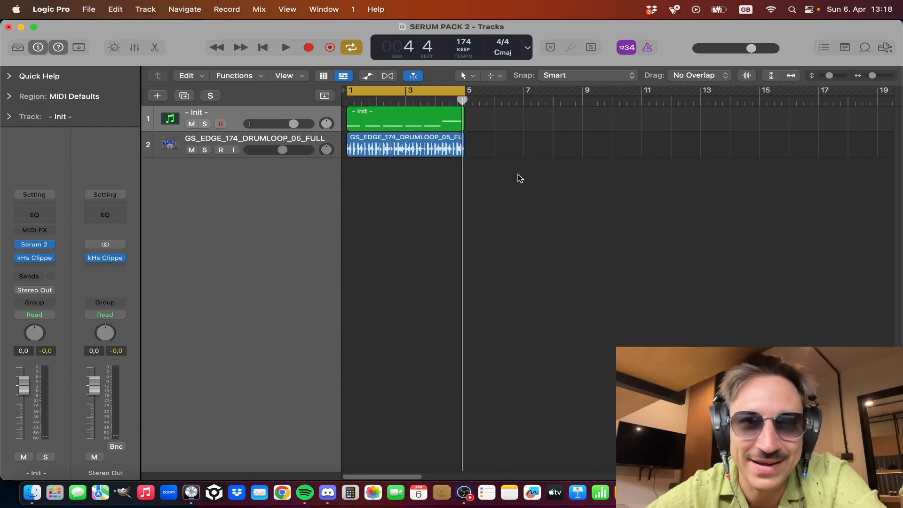
click(41, 244)
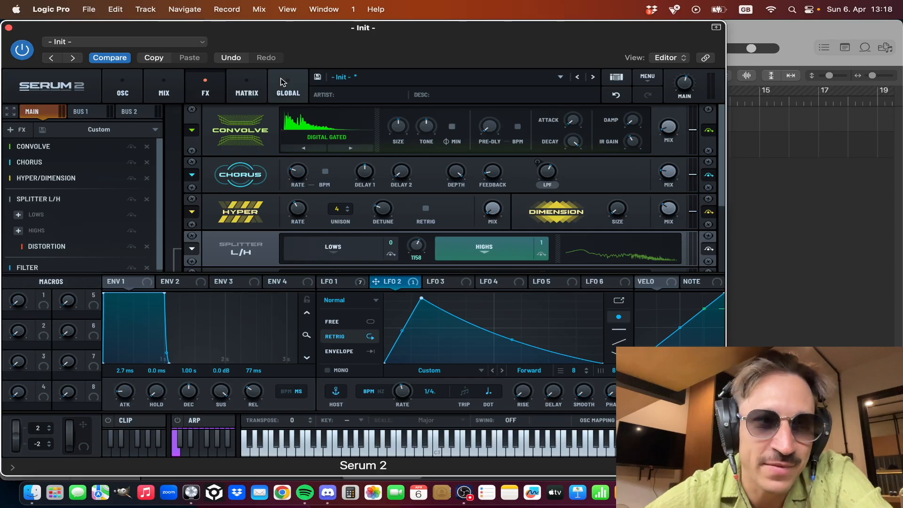
click(8, 28)
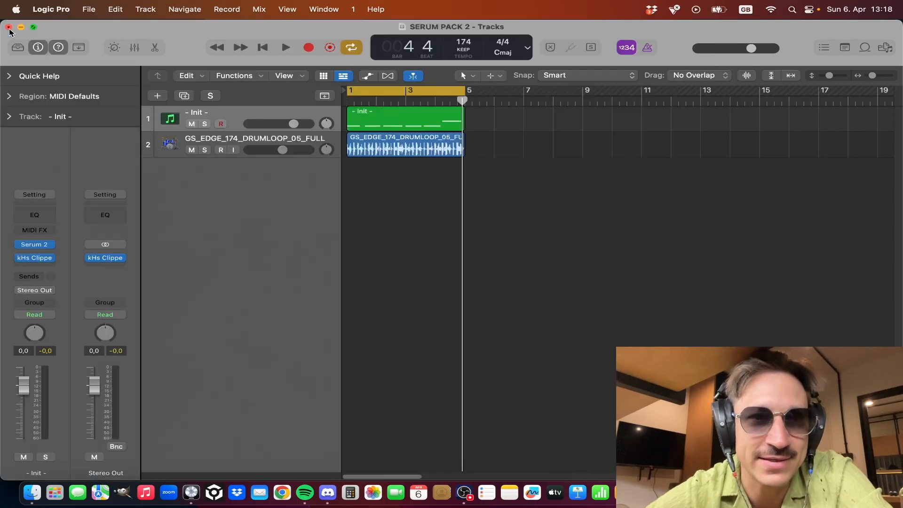